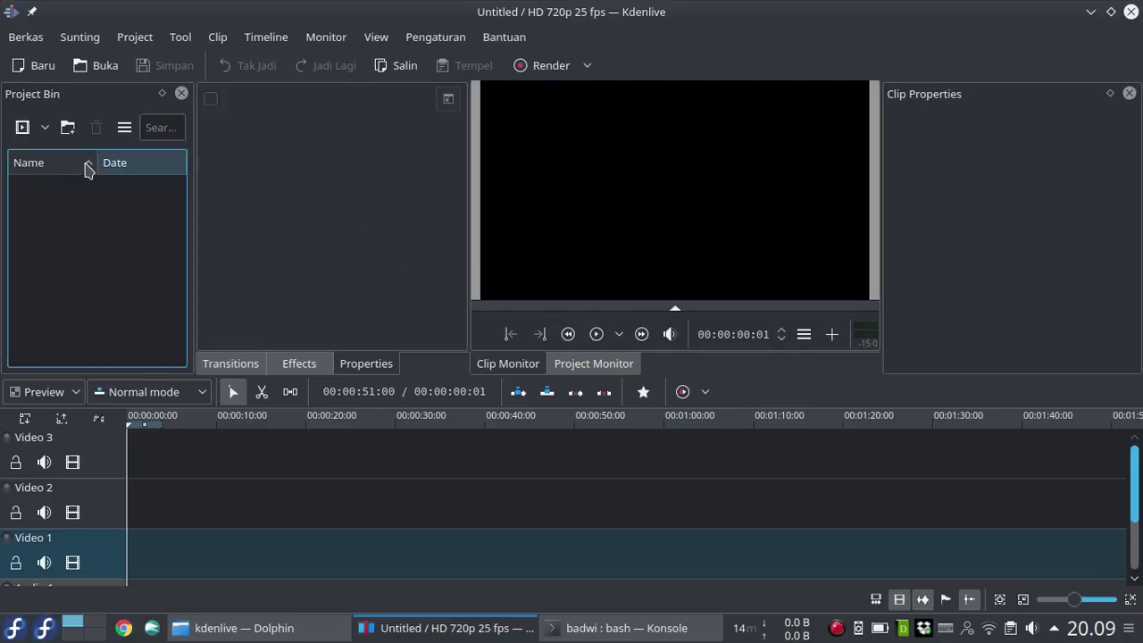
# Add the video file VIDEO_2016-12-25_19-34-51.mp4 from the Downloads folder to the project bin
pyautogui.click(46, 128)
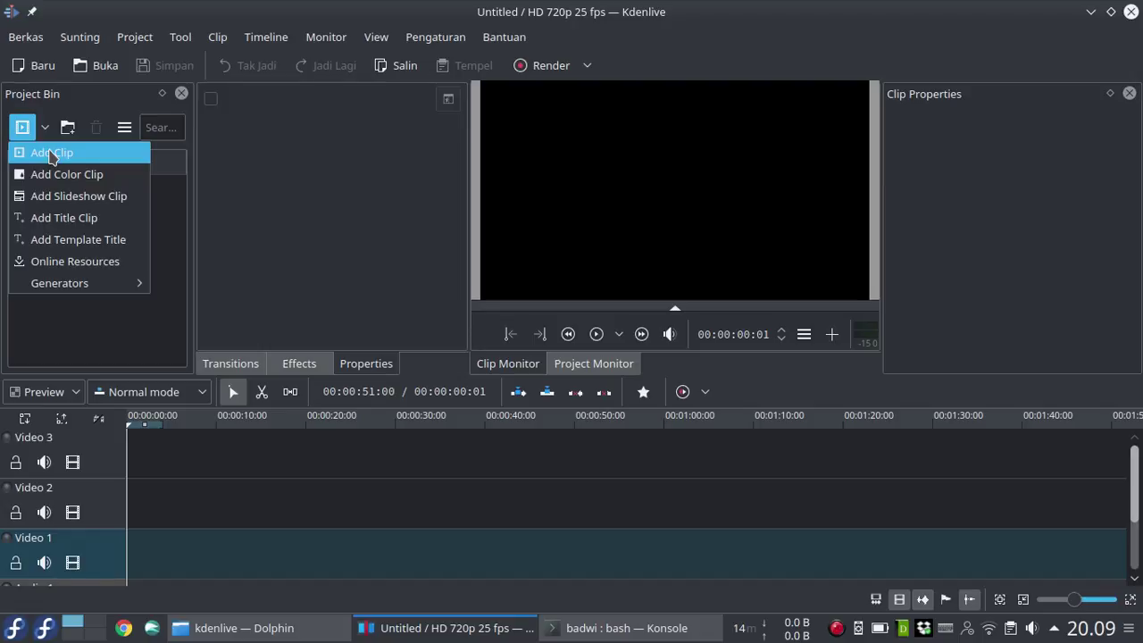
pyautogui.click(52, 154)
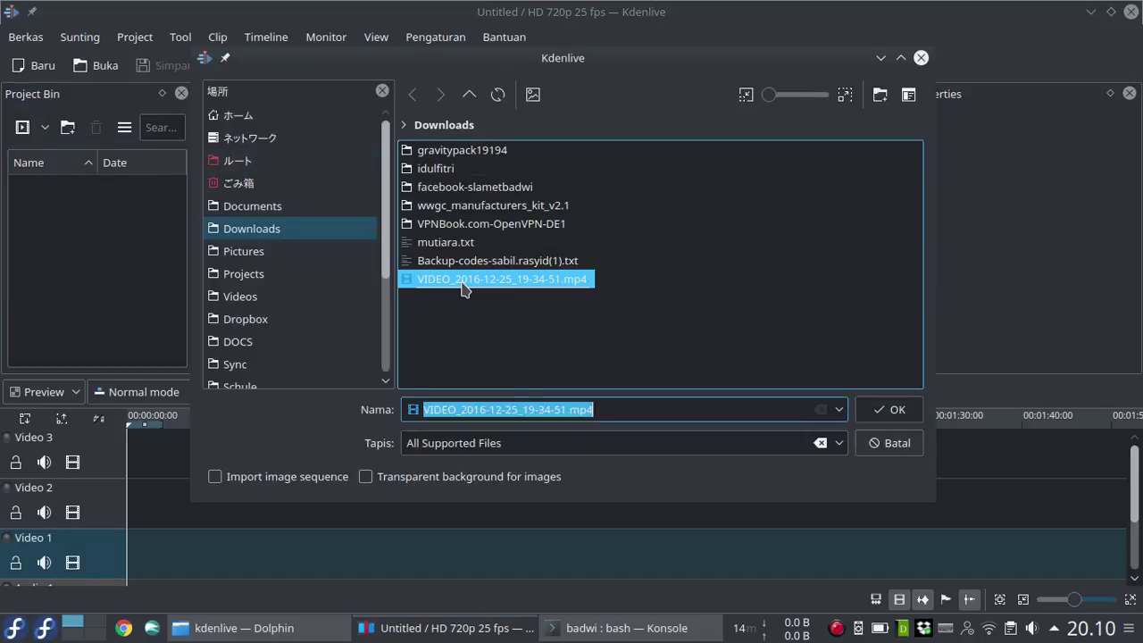
pyautogui.doubleClick(500, 279)
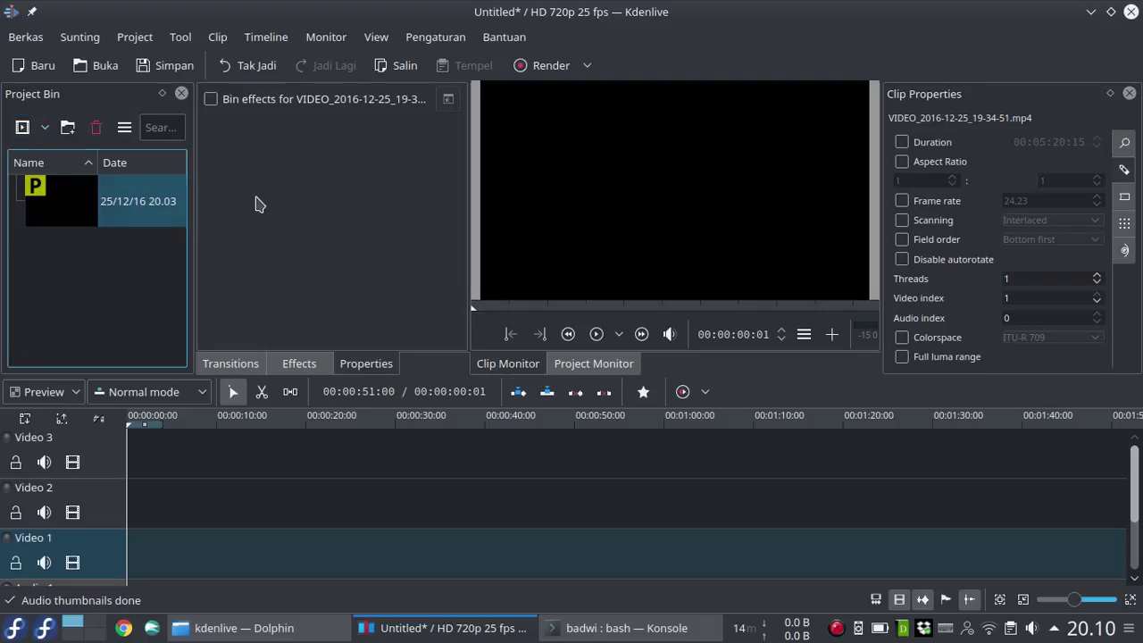
# Preview the imported clip, place it at the start of the Video 1 track and scrub through its opening seconds
pyautogui.click(495, 308)
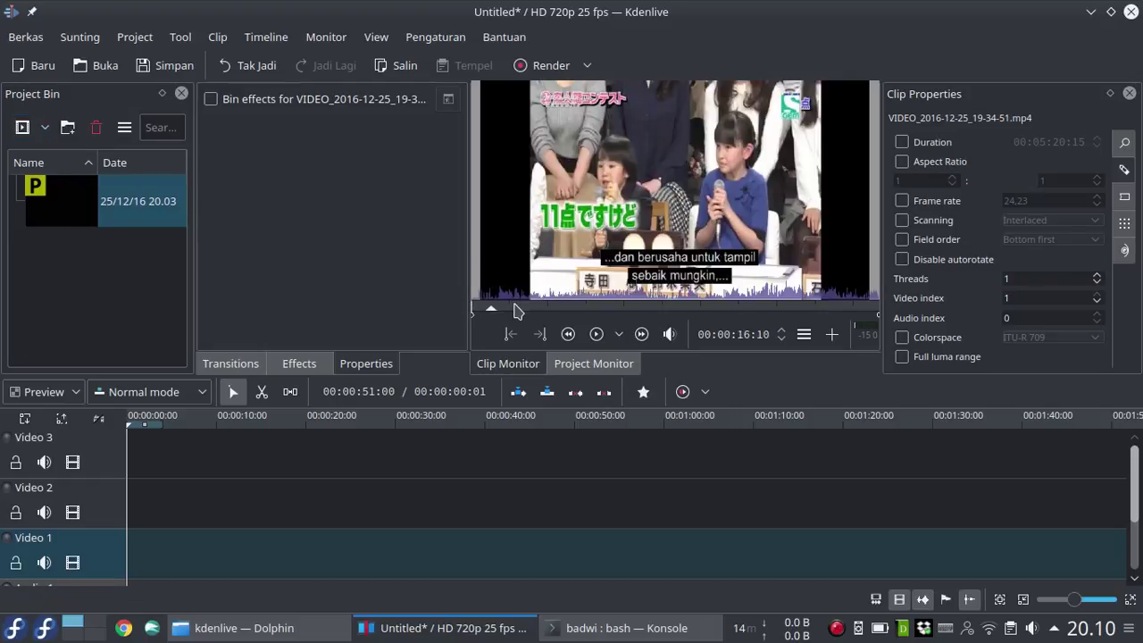
pyautogui.click(515, 308)
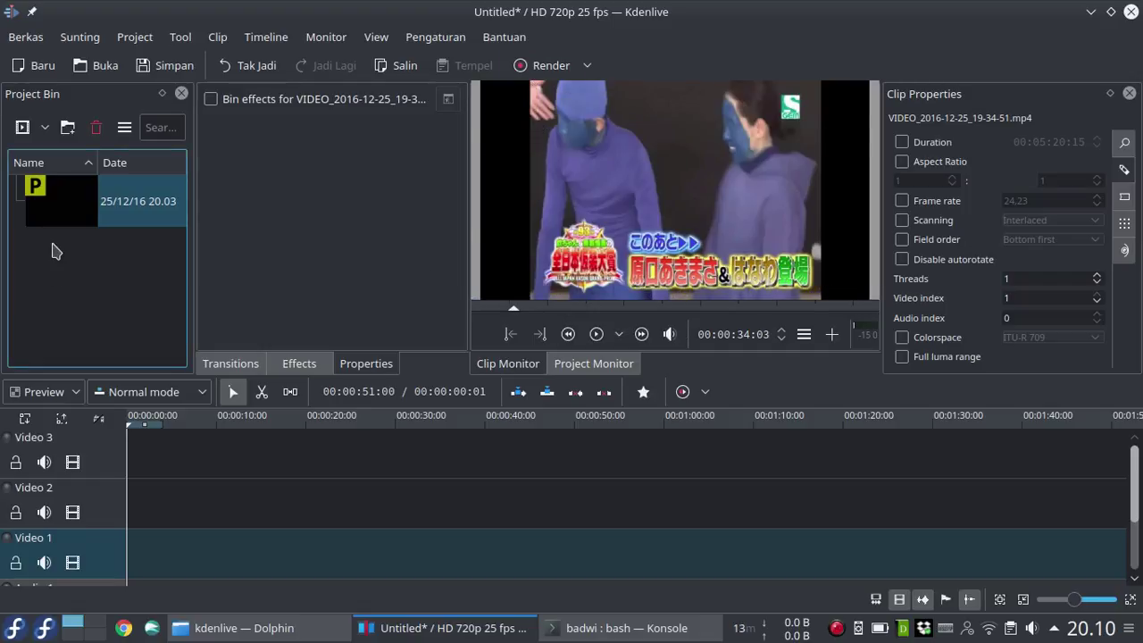
pyautogui.moveTo(76, 205); pyautogui.dragTo(129, 540)
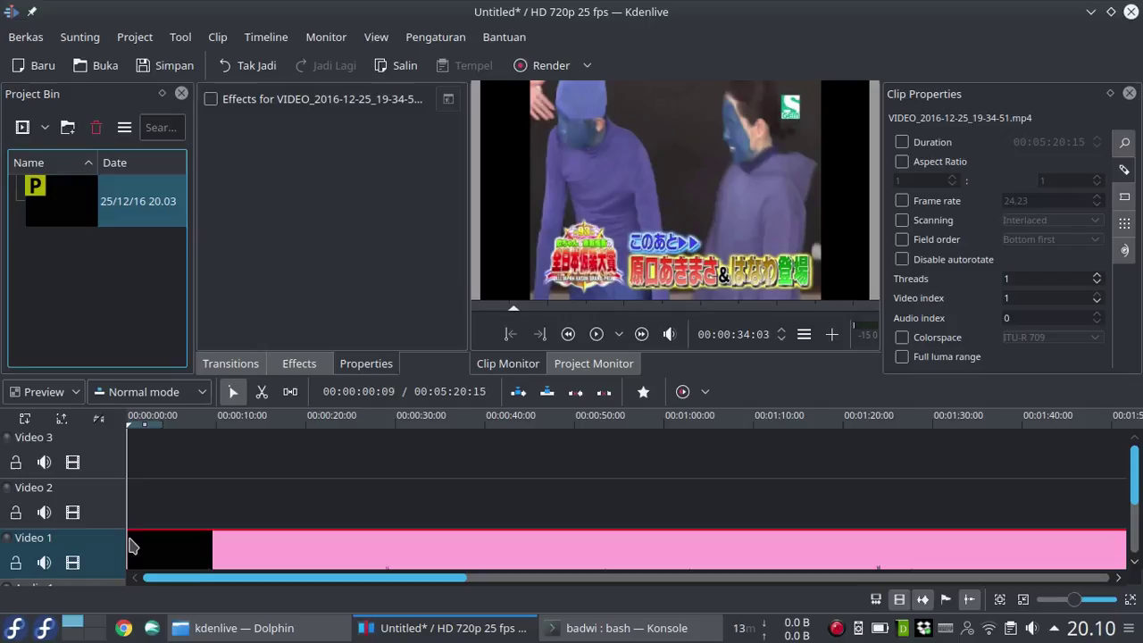
pyautogui.click(168, 427)
pyautogui.click(183, 427)
pyautogui.moveTo(196, 428); pyautogui.dragTo(246, 427)
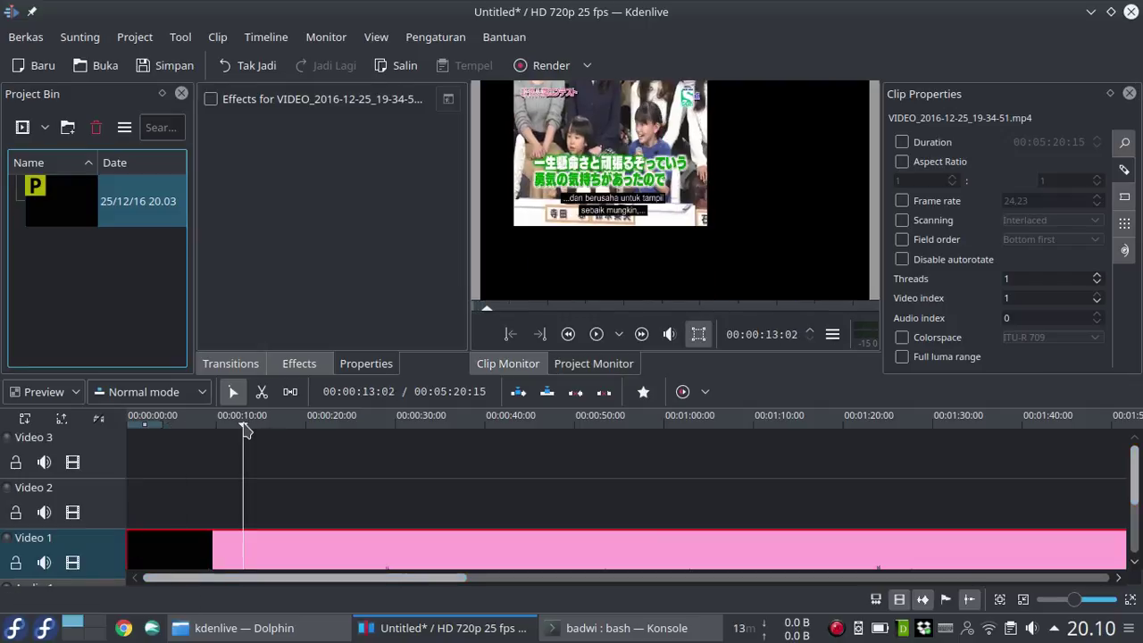
# Turn off the proxy for the video clip in the bin and preview the timeline at 00:00:07:23
pyautogui.click(100, 203)
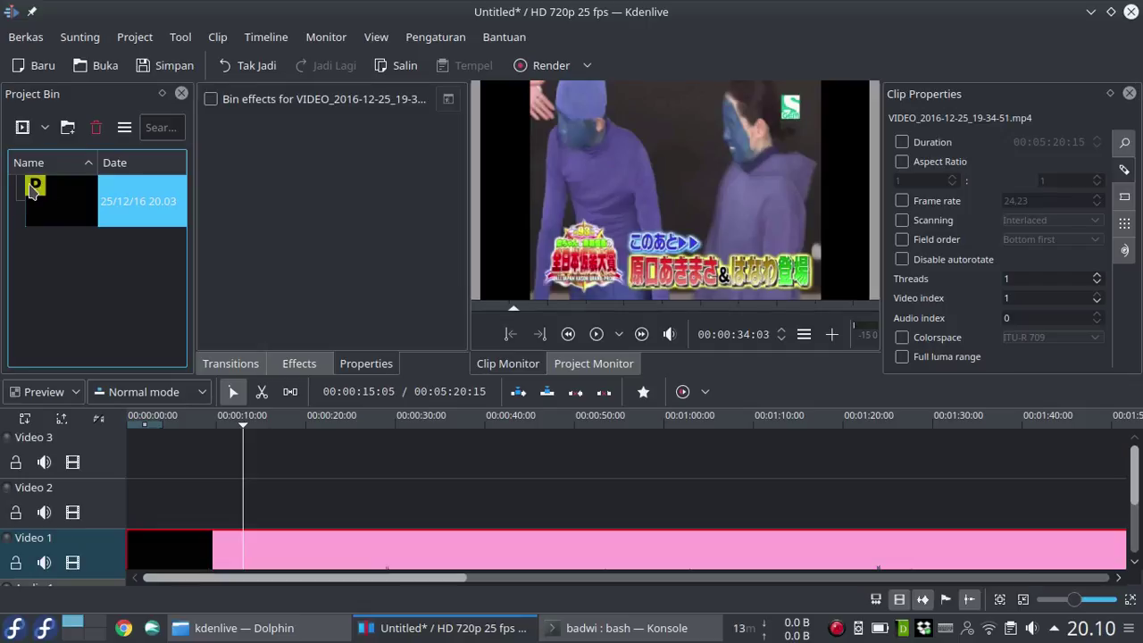
pyautogui.rightClick(73, 202)
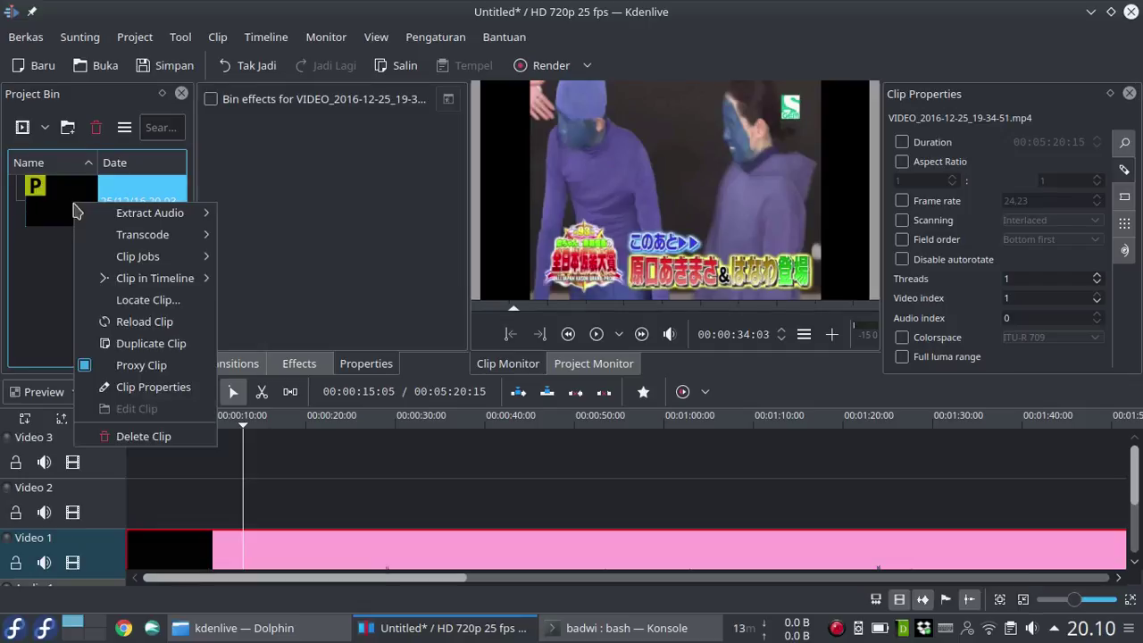
pyautogui.click(84, 366)
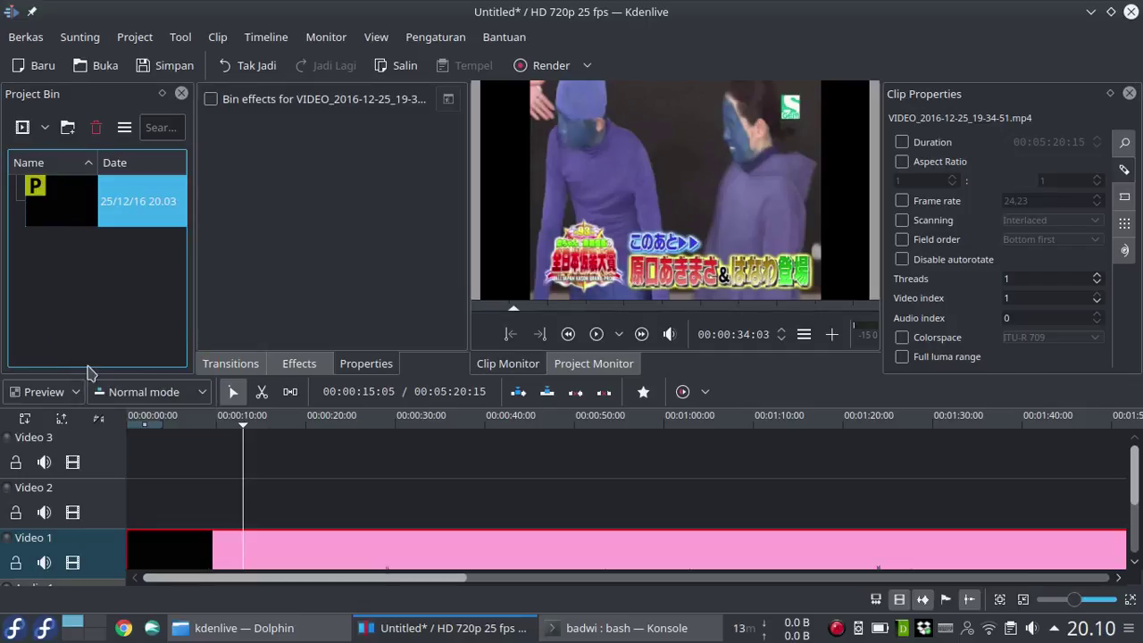
pyautogui.click(198, 422)
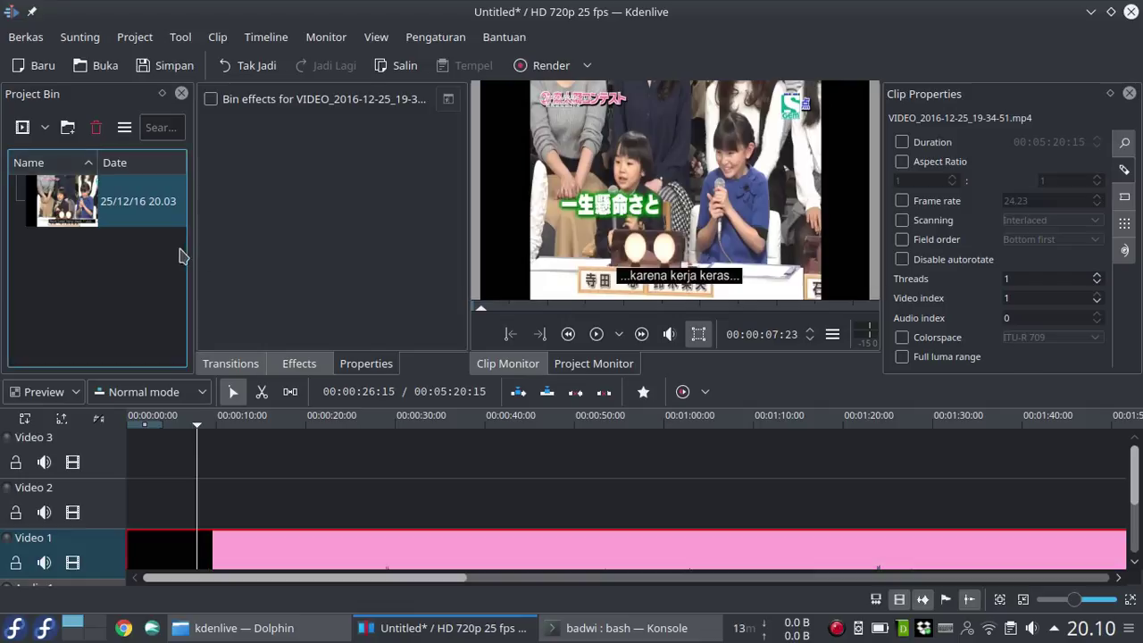
# Override the video clip's aspect ratio with 4:3
pyautogui.click(901, 163)
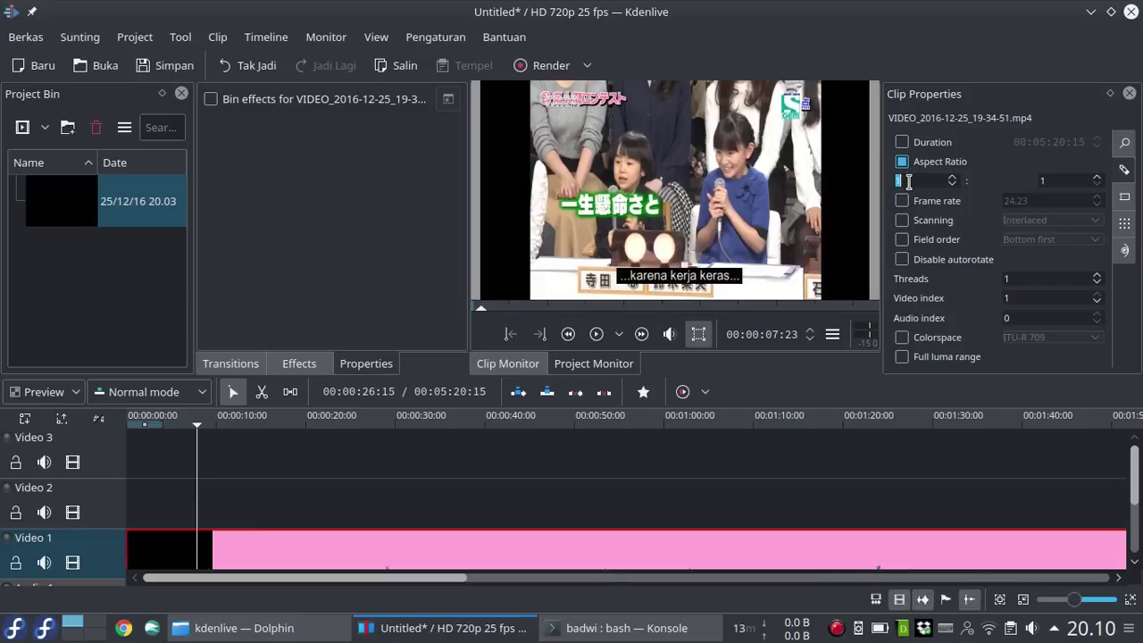
pyautogui.write('4')
pyautogui.write('3')
pyautogui.click(931, 175)
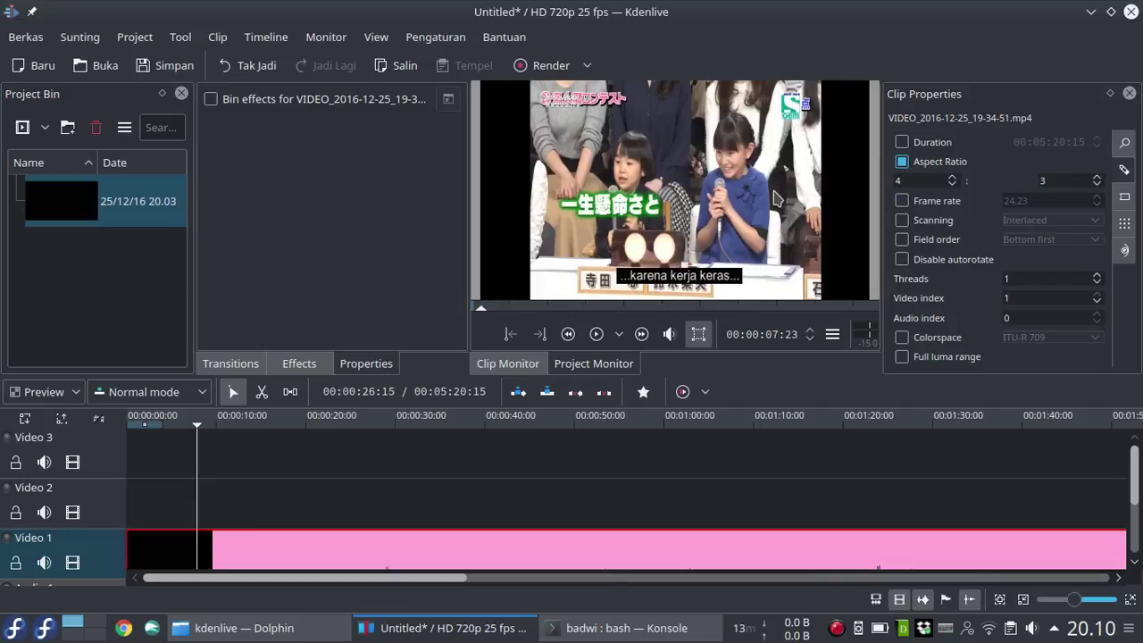
# Examine how the clip fills the frame at several points within the first ten seconds of the timeline
pyautogui.click(775, 198)
pyautogui.click(39, 237)
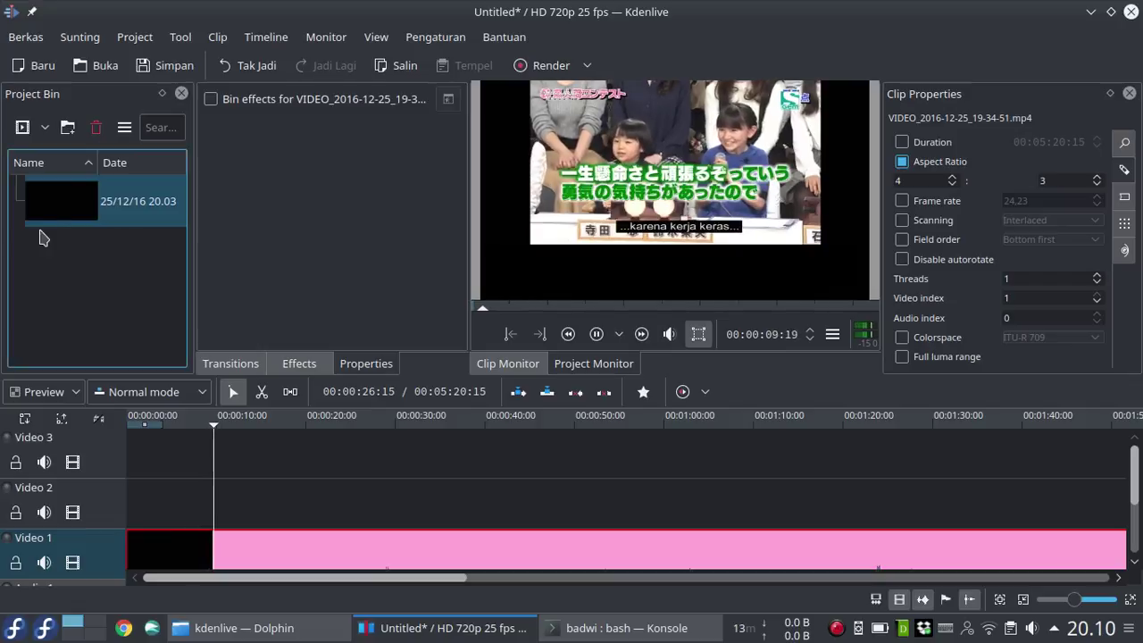
pyautogui.click(218, 425)
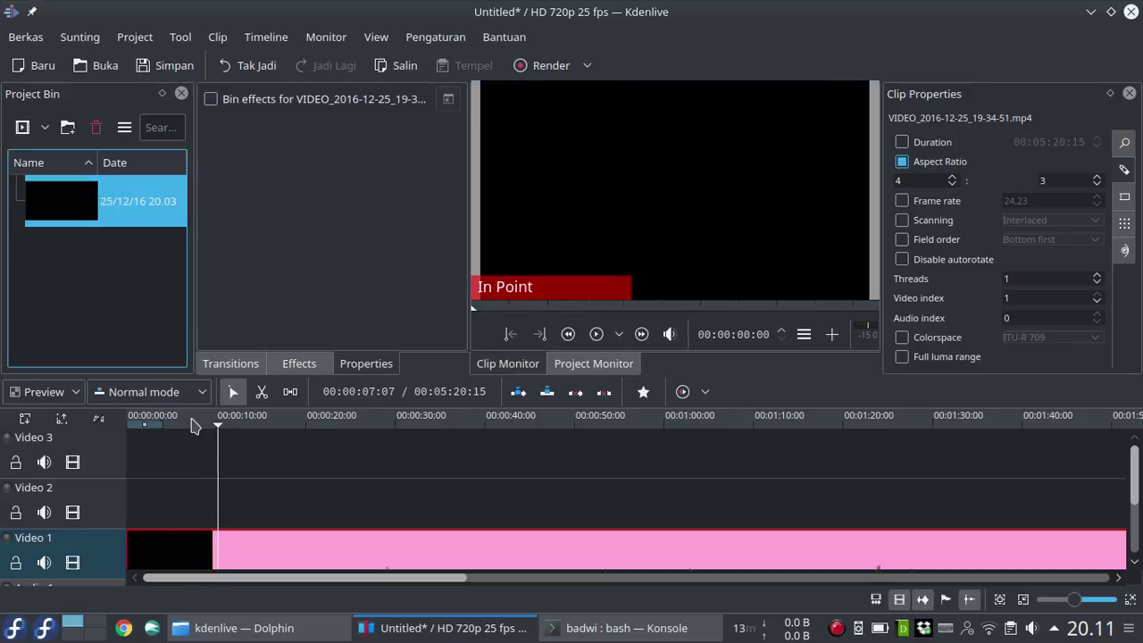
pyautogui.click(191, 426)
pyautogui.click(177, 426)
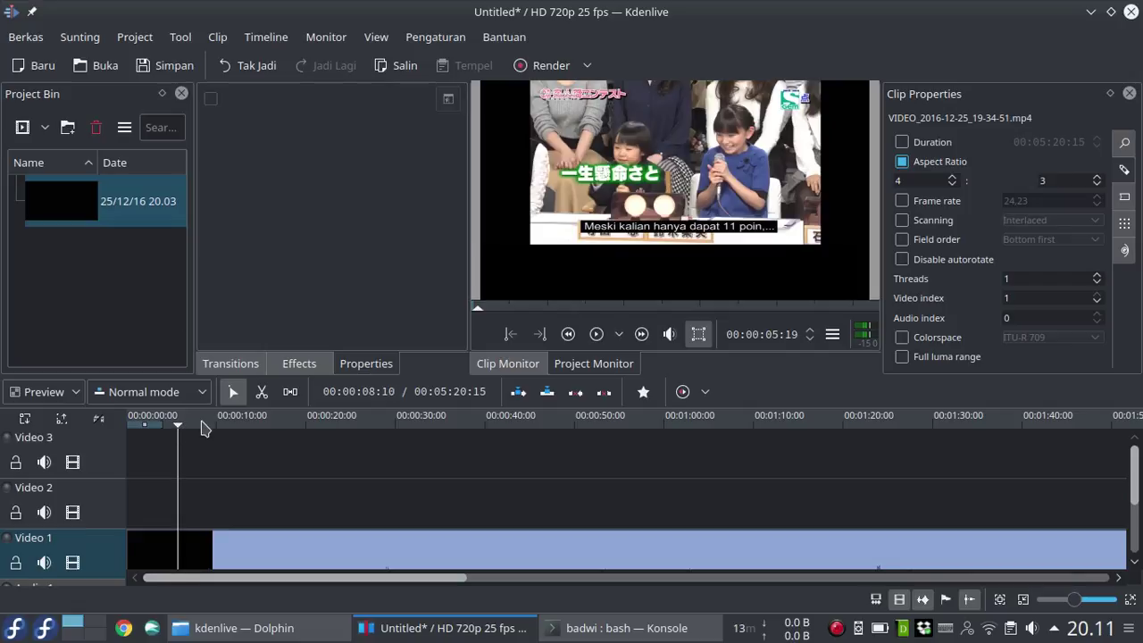
pyautogui.click(203, 426)
pyautogui.click(212, 427)
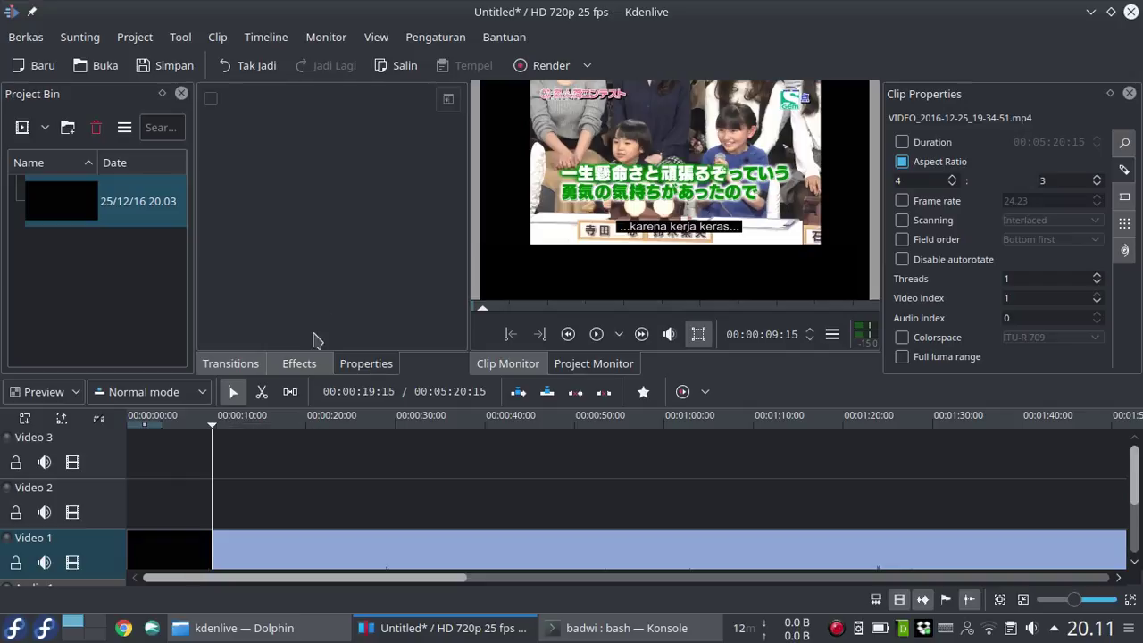
# Search the effects for "crop" and try to apply Edge Crop
pyautogui.click(304, 366)
pyautogui.click(295, 127)
pyautogui.write('crop')
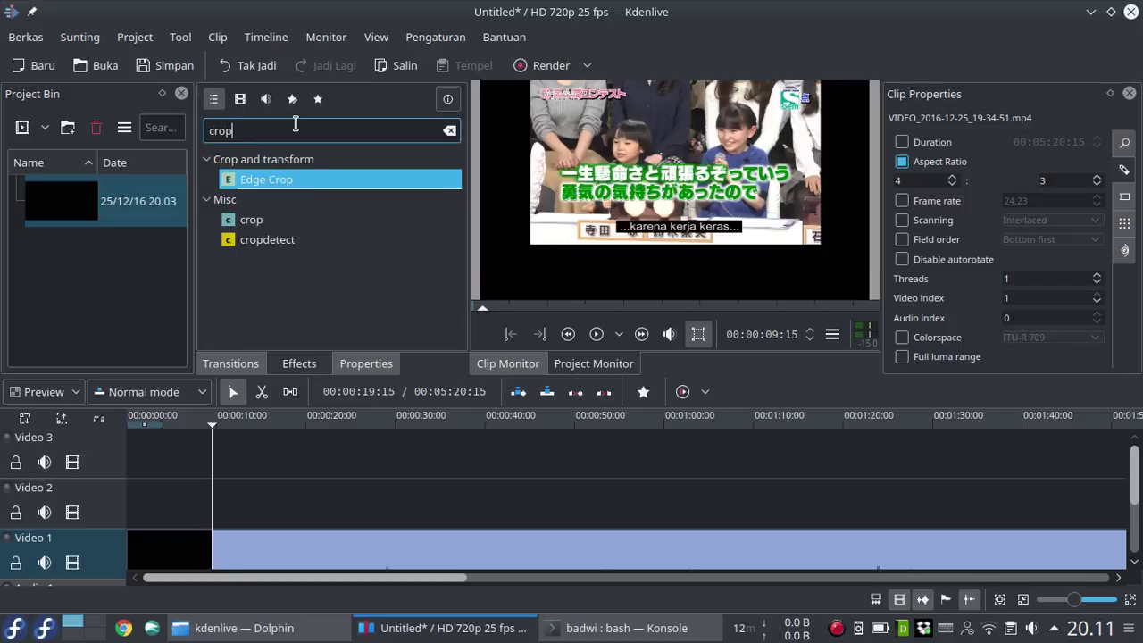
pyautogui.rightClick(312, 177)
pyautogui.click(330, 186)
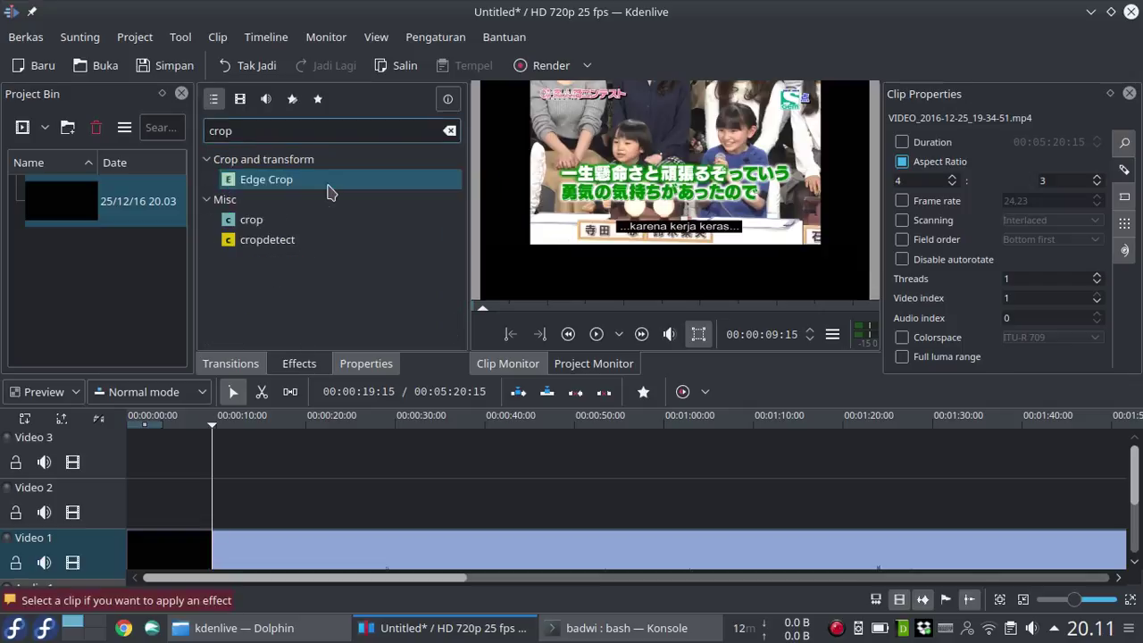
pyautogui.click(359, 362)
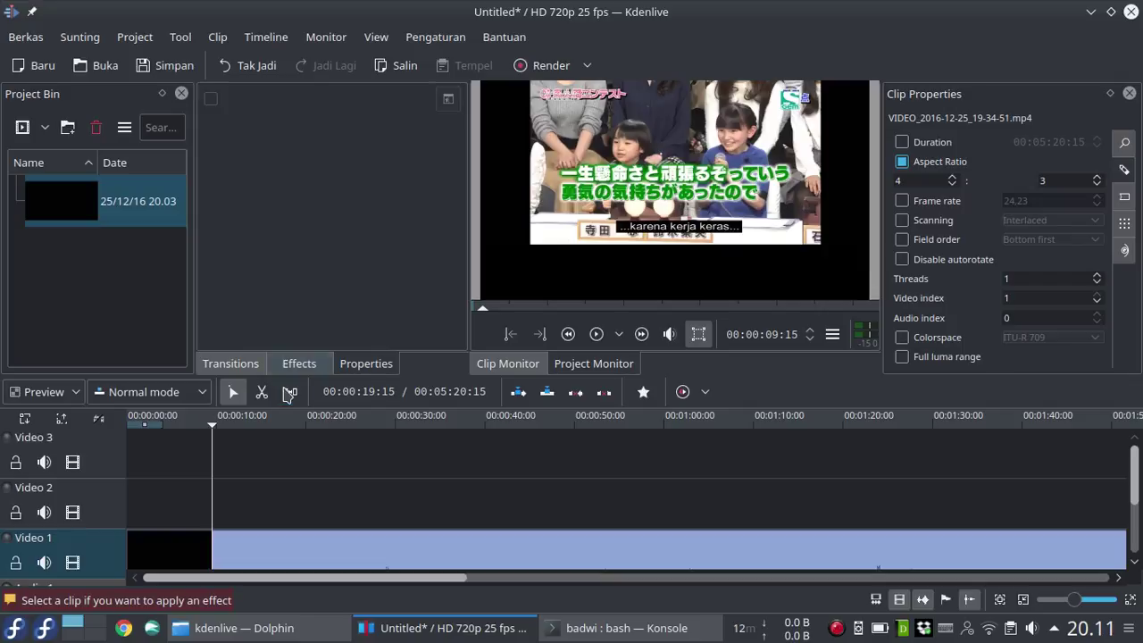
# Apply the Edge Crop effect to the clip on Video 1 and display its settings
pyautogui.click(258, 548)
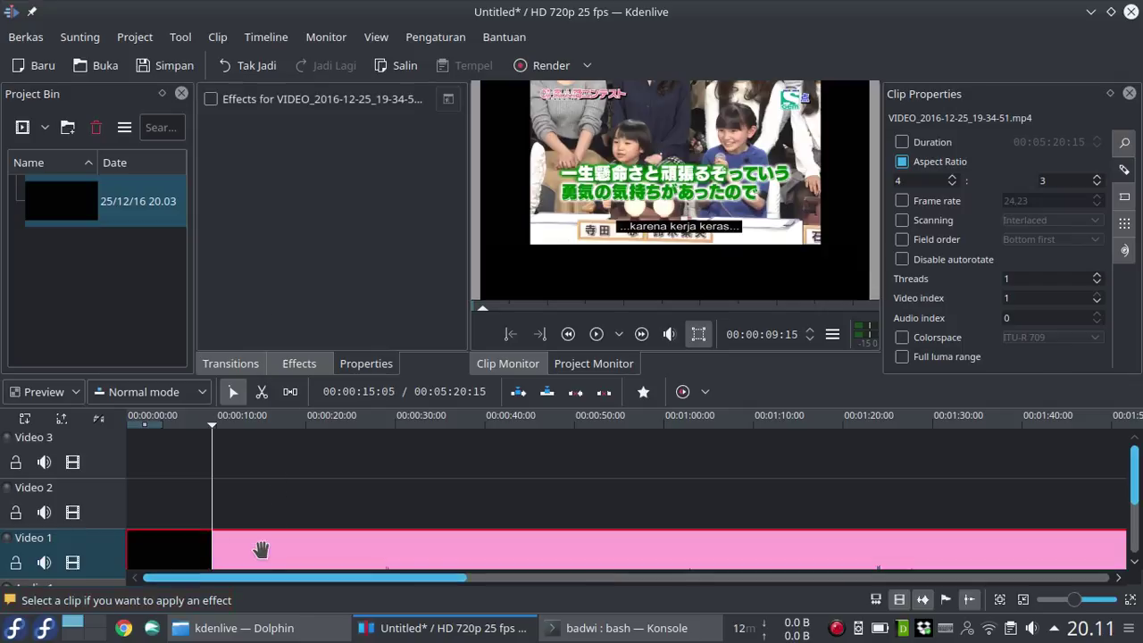
pyautogui.click(297, 362)
pyautogui.rightClick(286, 179)
pyautogui.click(344, 188)
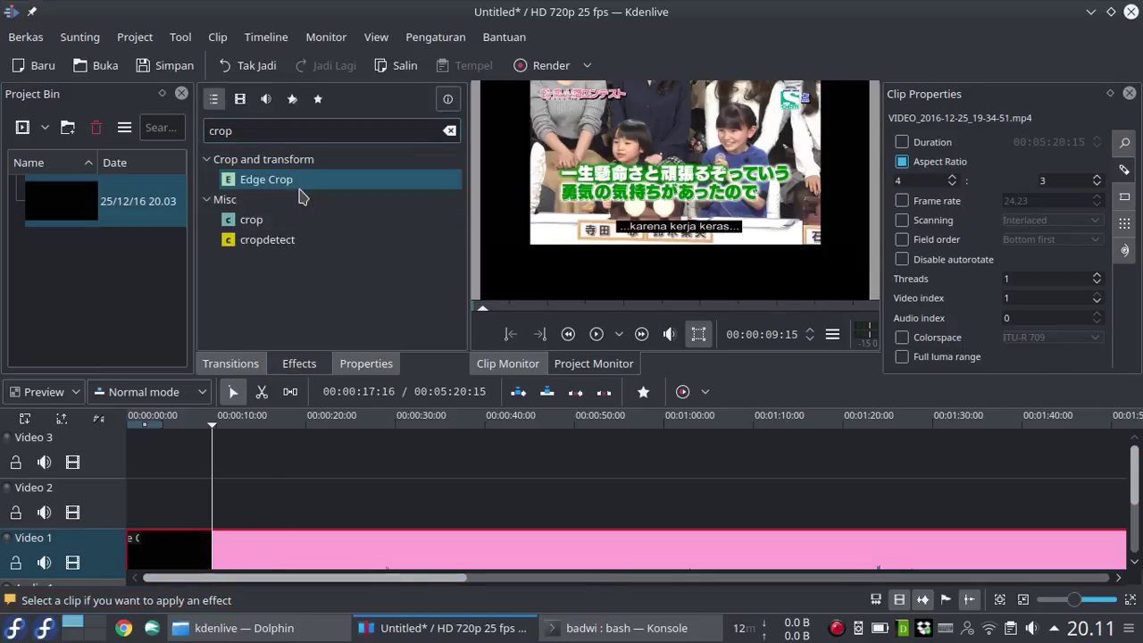
pyautogui.click(378, 362)
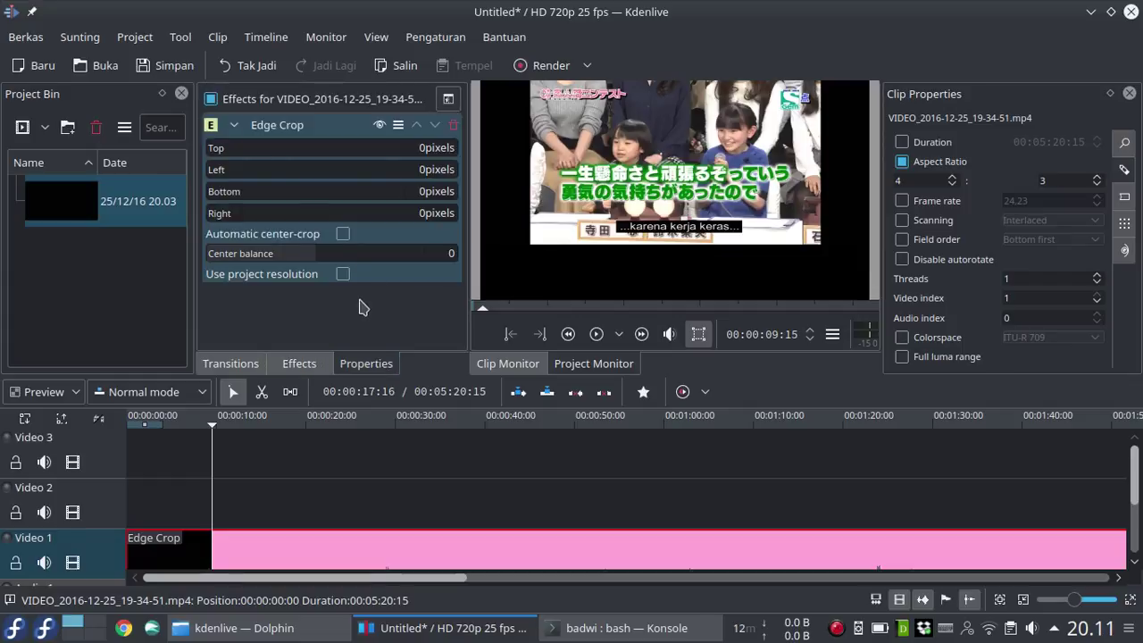
# Compare the picture with and without Edge Crop's Automatic center-crop, leaving the option enabled
pyautogui.click(342, 234)
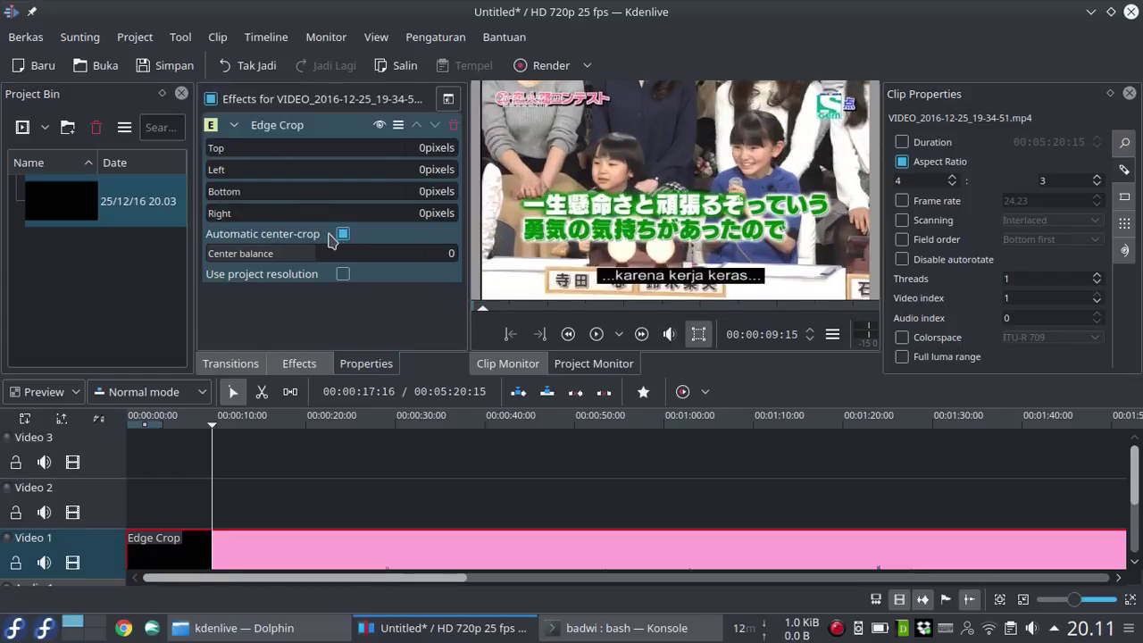
pyautogui.click(343, 234)
pyautogui.click(343, 235)
pyautogui.click(343, 235)
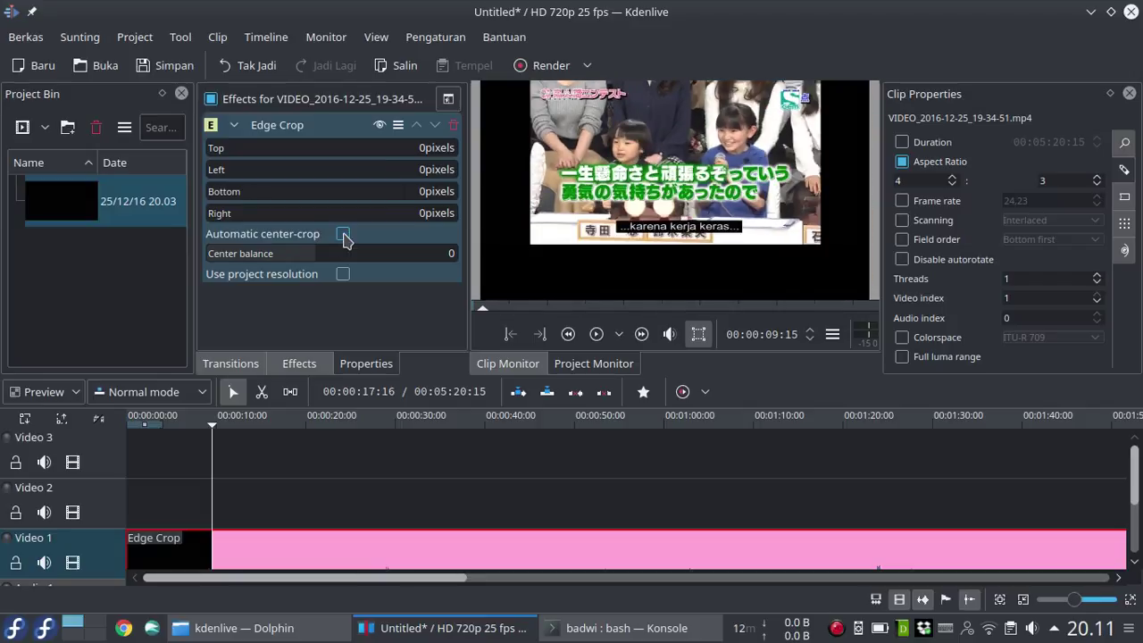
pyautogui.click(343, 234)
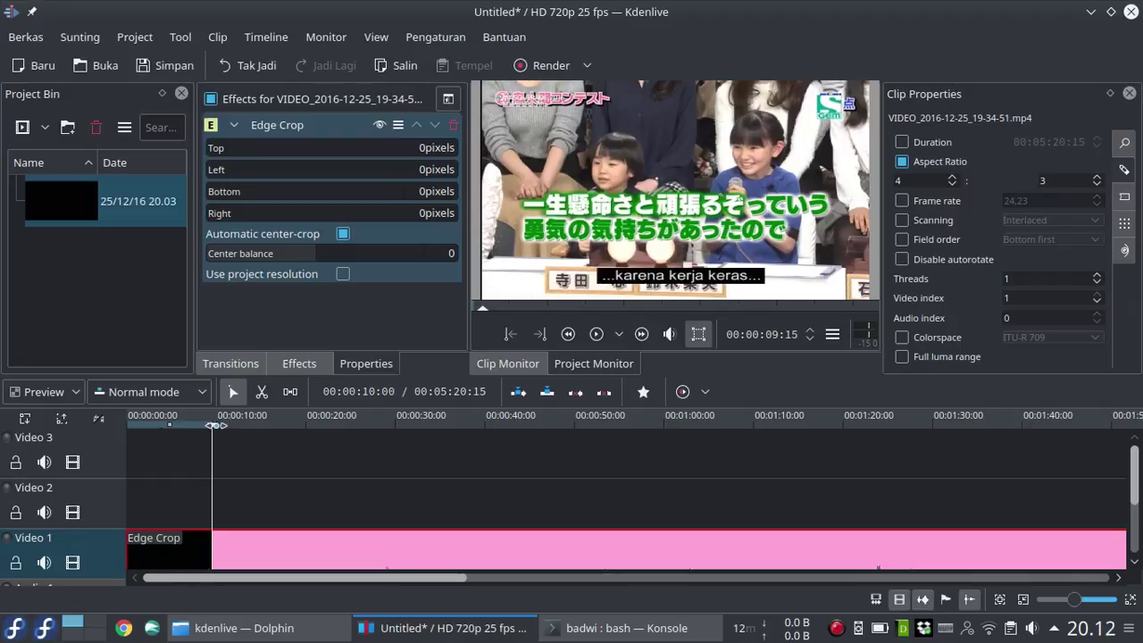
# Mark the timeline zone with its in point at 00:00:02:10 and its out point at 00:00:09:15
pyautogui.press('o')
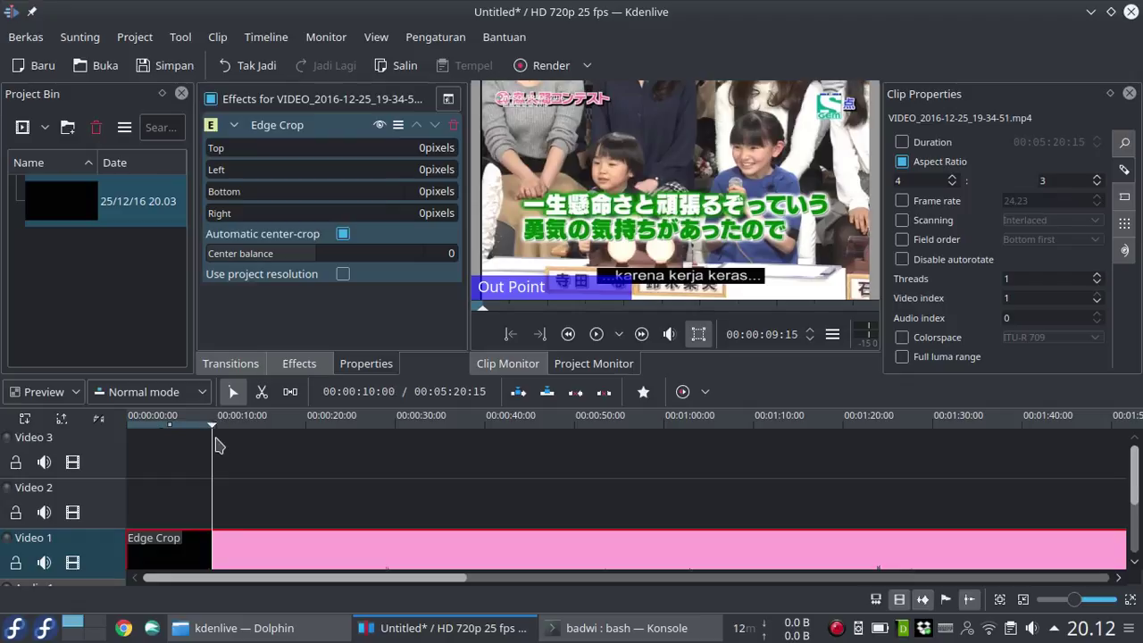
pyautogui.click(146, 425)
pyautogui.click(139, 426)
pyautogui.moveTo(138, 425); pyautogui.dragTo(149, 428)
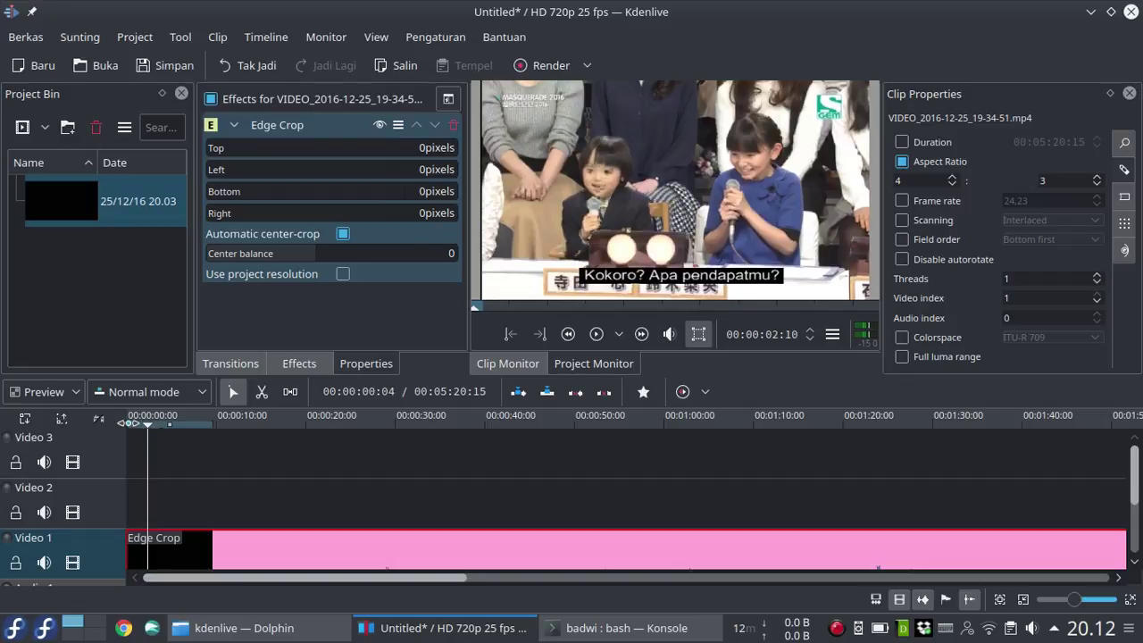
pyautogui.press('i')
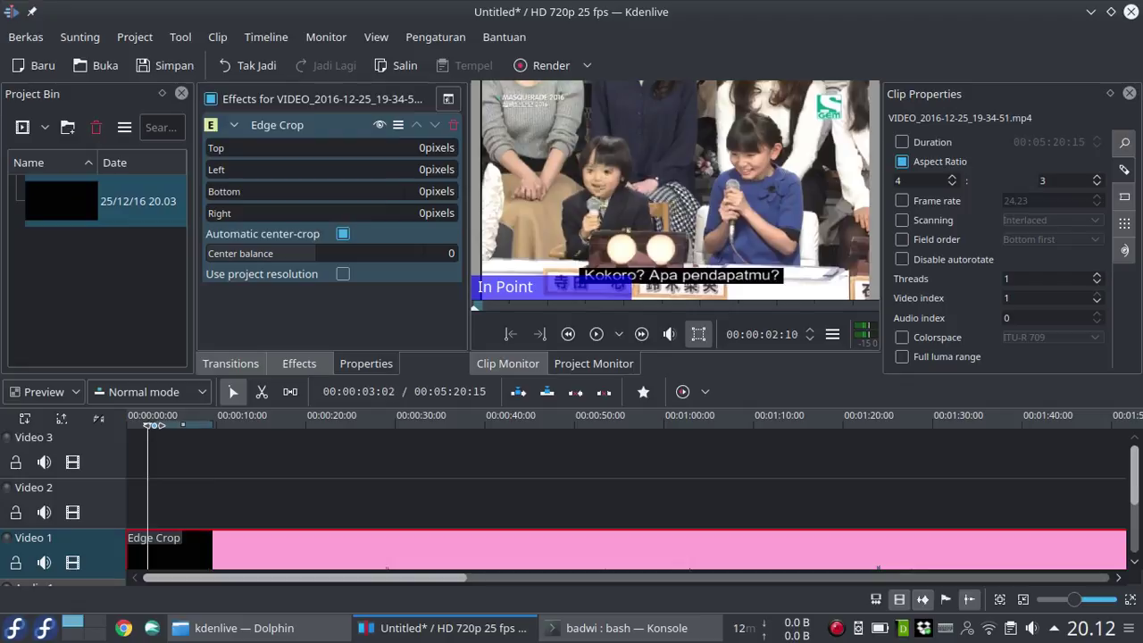
pyautogui.click(160, 428)
pyautogui.moveTo(160, 430); pyautogui.dragTo(212, 430)
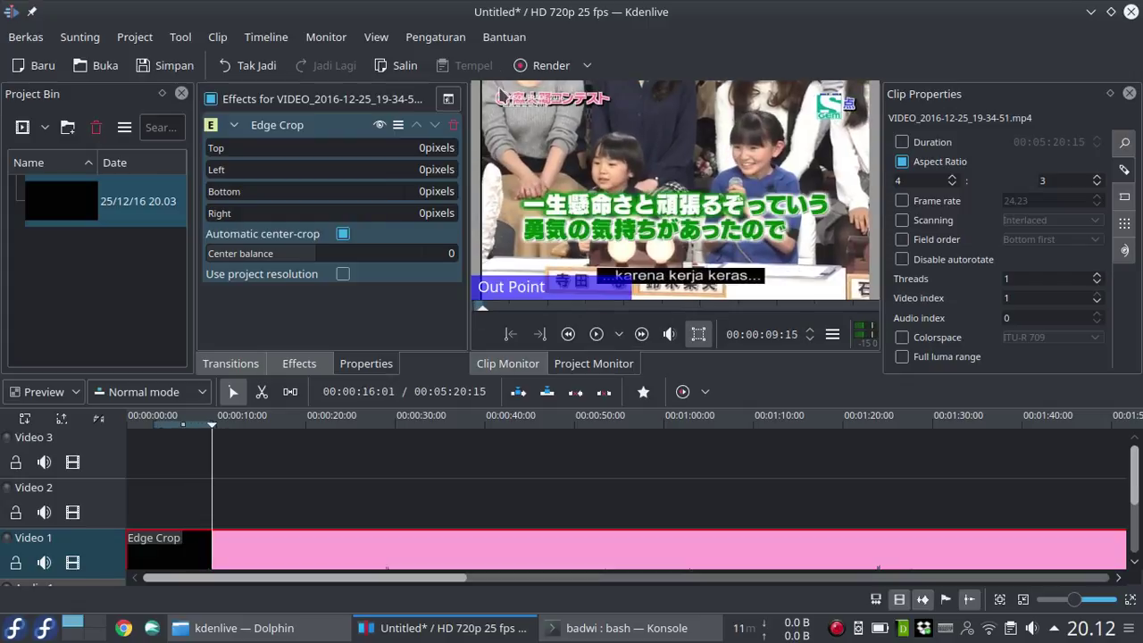
# Set the render to MP4 (H264/AAC) for the selected zone only, and decline overwriting untitled.mp4
pyautogui.click(528, 65)
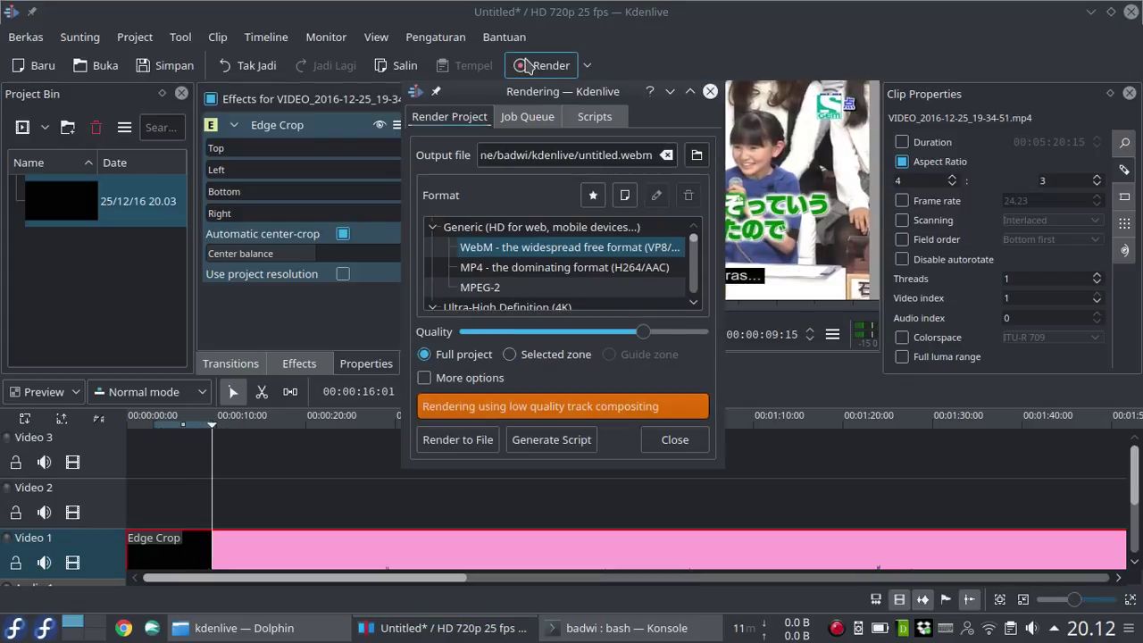
pyautogui.click(596, 268)
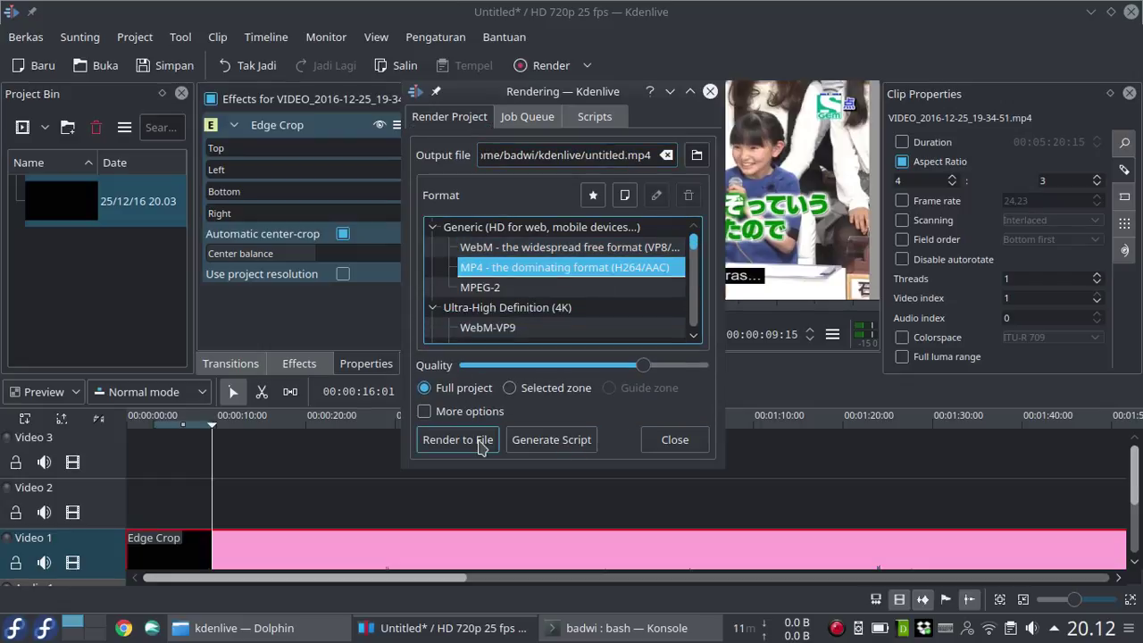
pyautogui.click(512, 387)
pyautogui.click(455, 439)
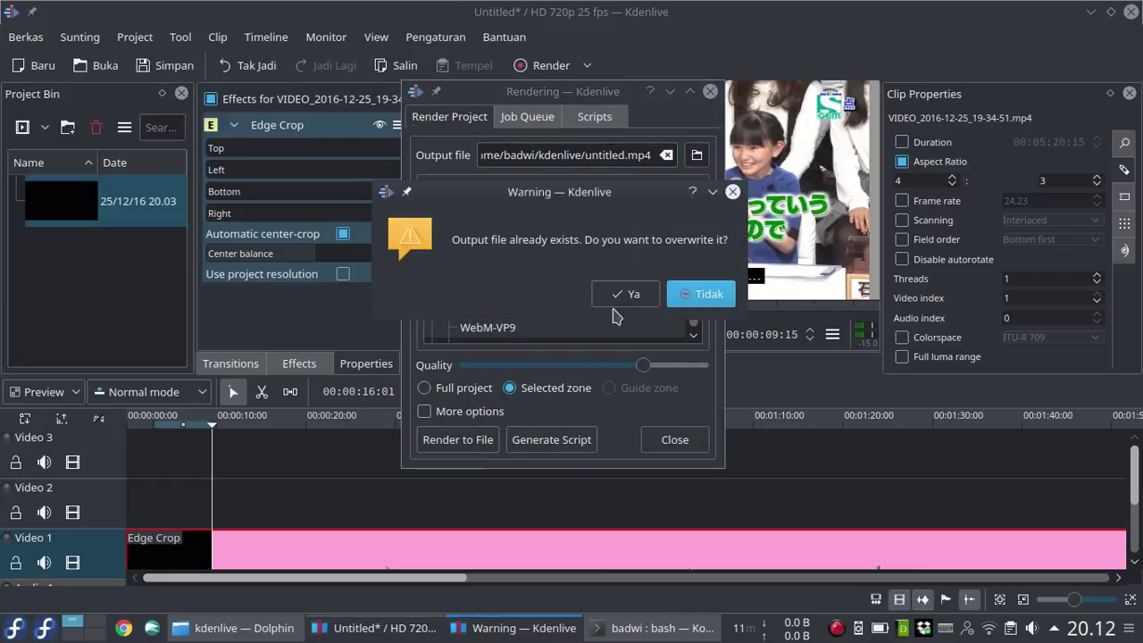
pyautogui.click(689, 294)
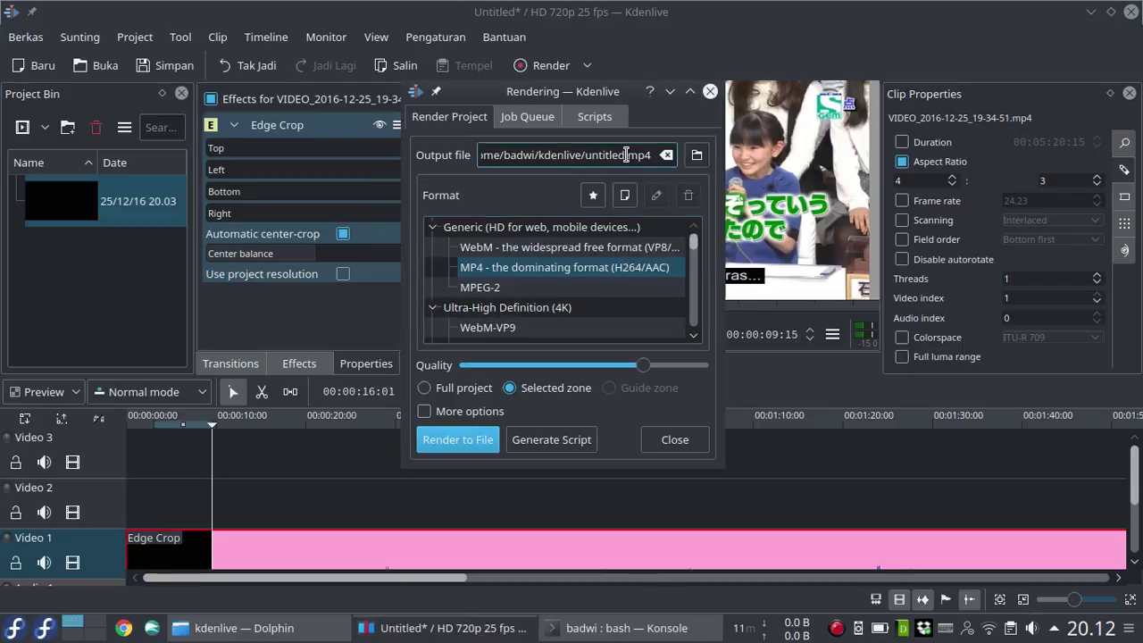
# Change the output file name to untitled2.mp4 and try to render the selected zone, declining to overwrite the existing file
pyautogui.click(626, 154)
pyautogui.write('2')
pyautogui.click(473, 444)
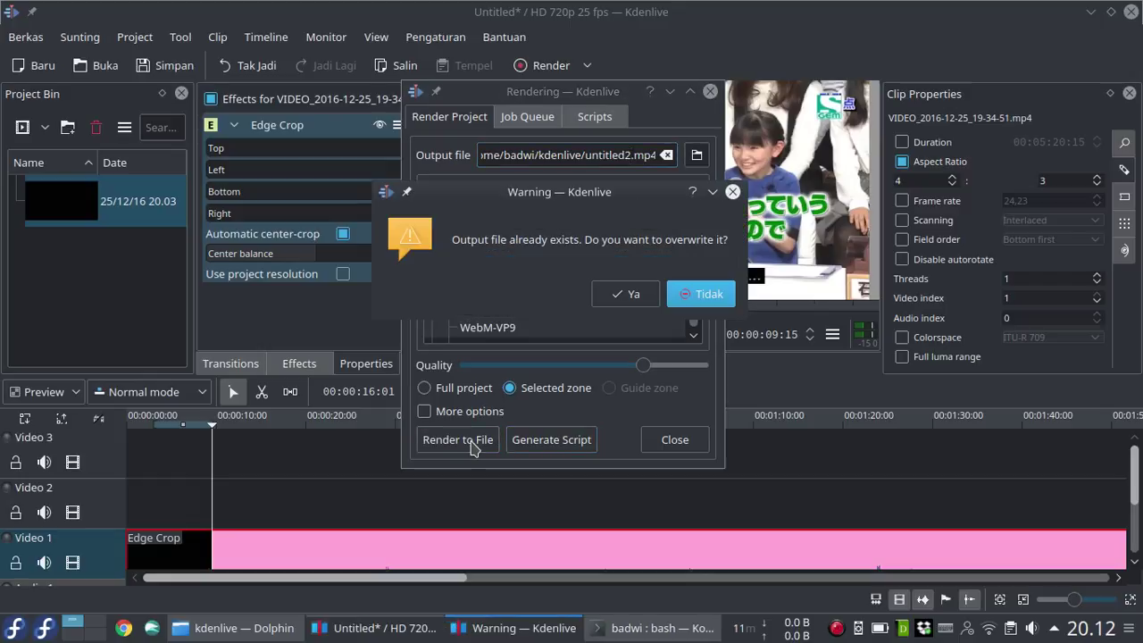
pyautogui.click(701, 293)
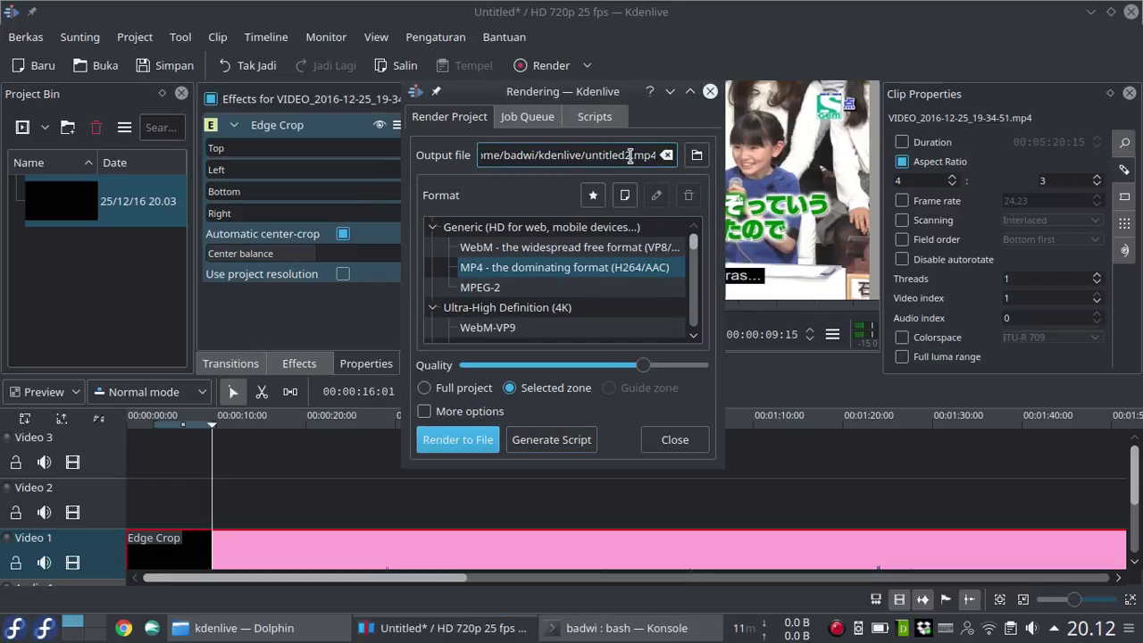
# Change the output file name to untitled222.mp4 and render the selected zone to it
pyautogui.click(627, 154)
pyautogui.write('22')
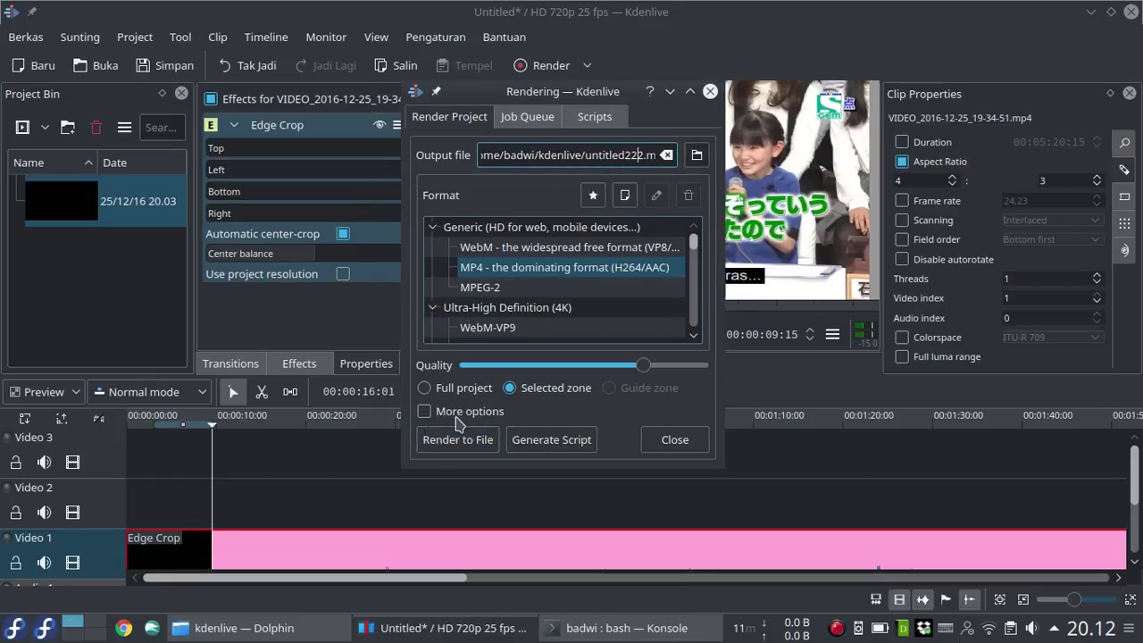
pyautogui.press('Return')
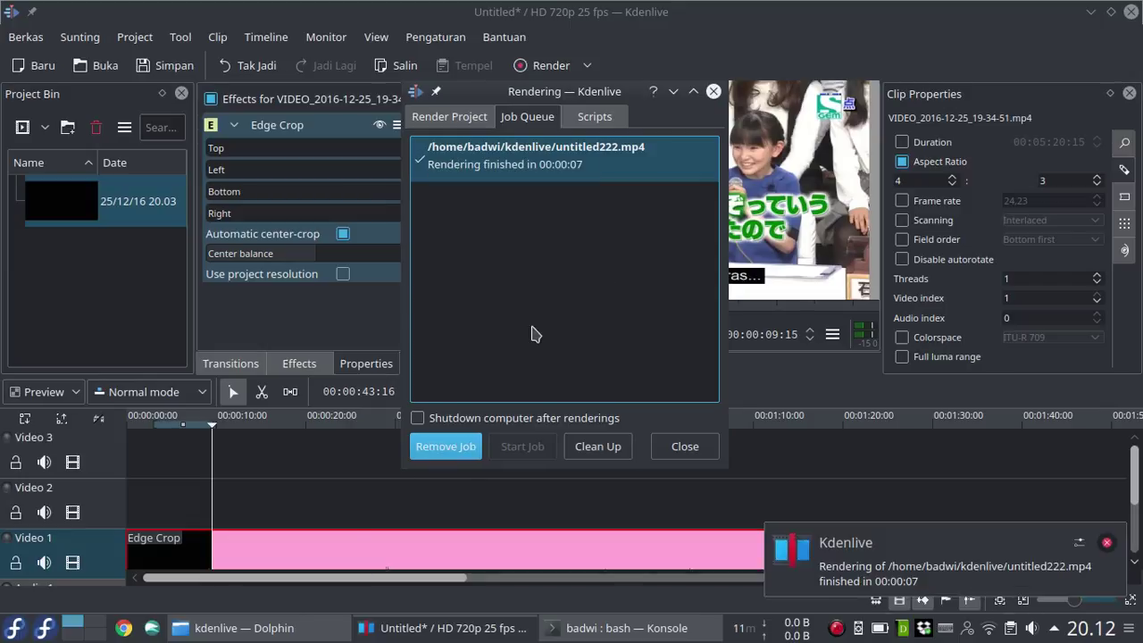
# Switch to Dolphin, play untitled222.mp4 from the kdenlive folder in VLC media player, and view its codec information
pyautogui.click(324, 630)
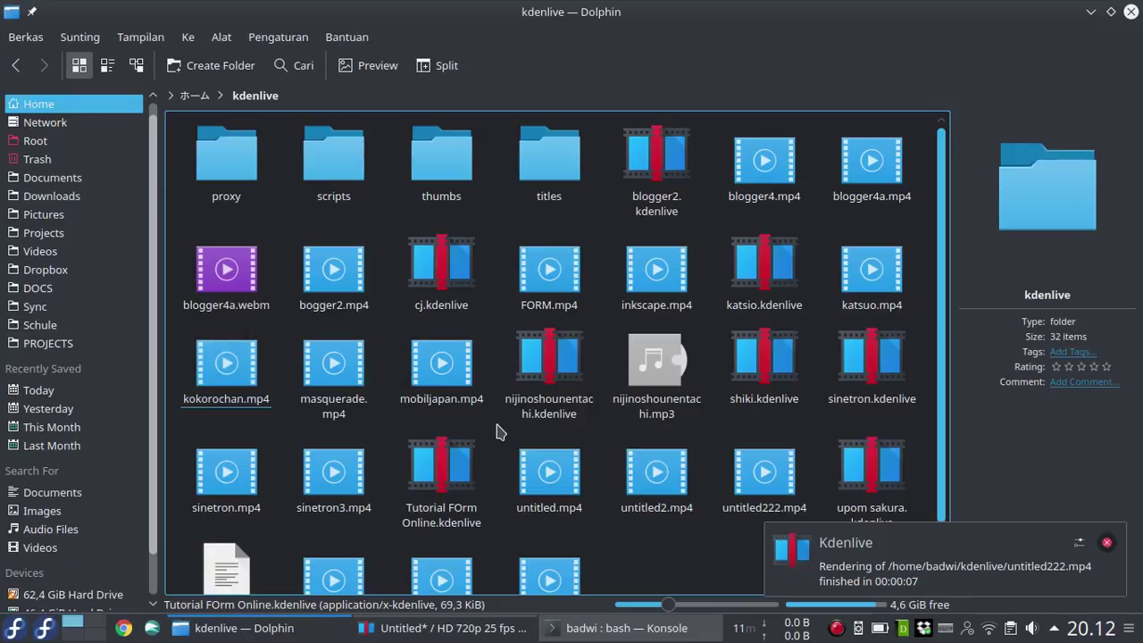
pyautogui.click(761, 411)
pyautogui.rightClick(759, 423)
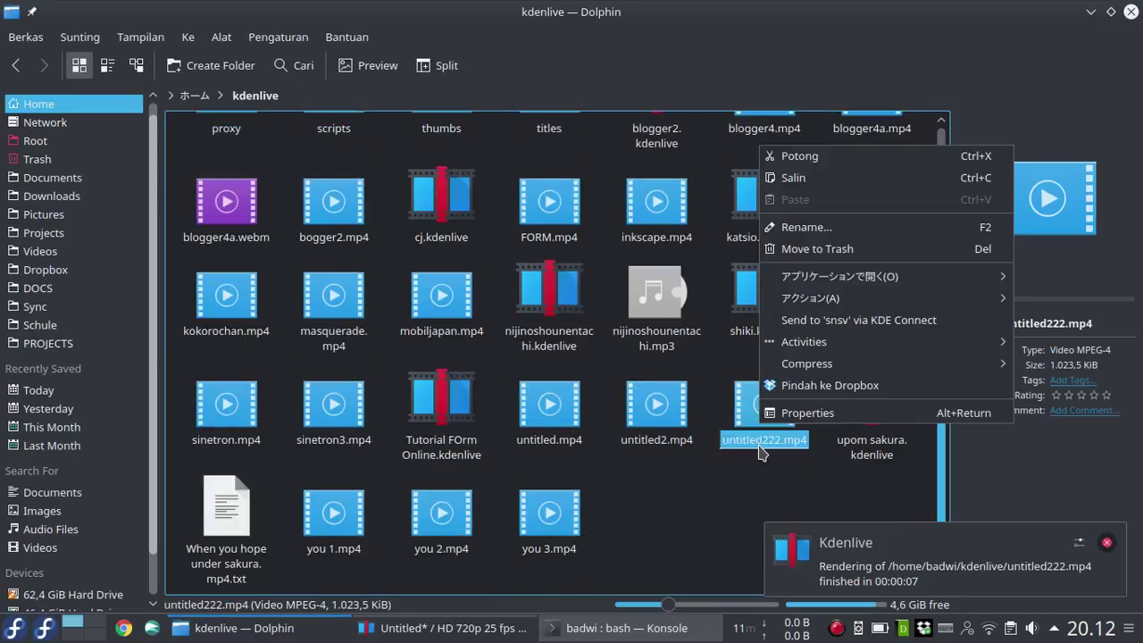
pyautogui.moveTo(803, 276)
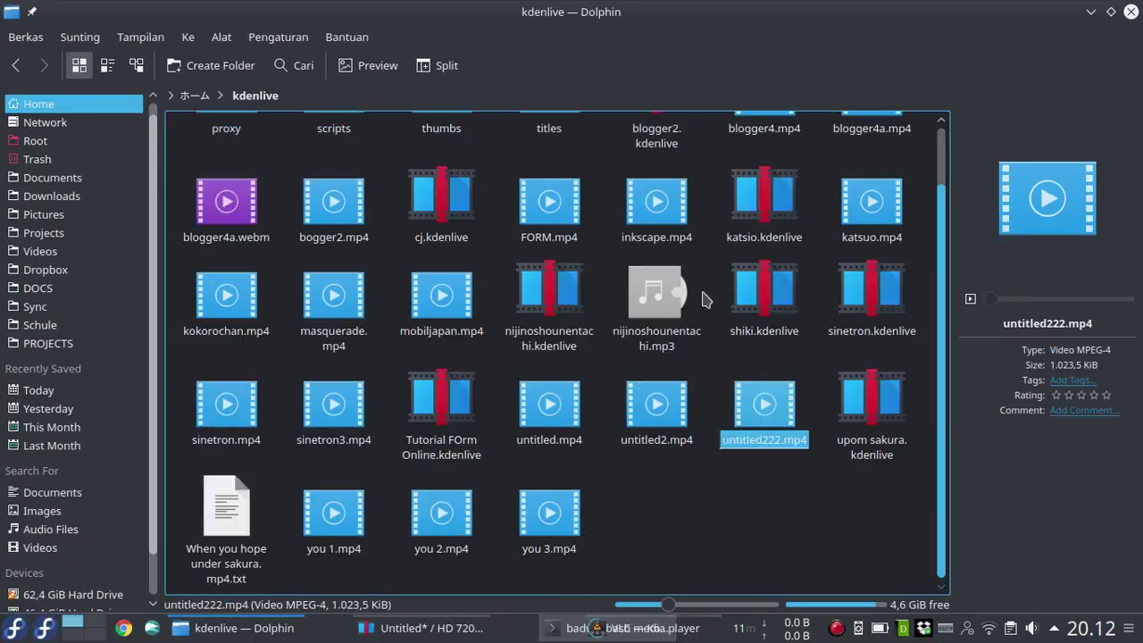
pyautogui.click(705, 298)
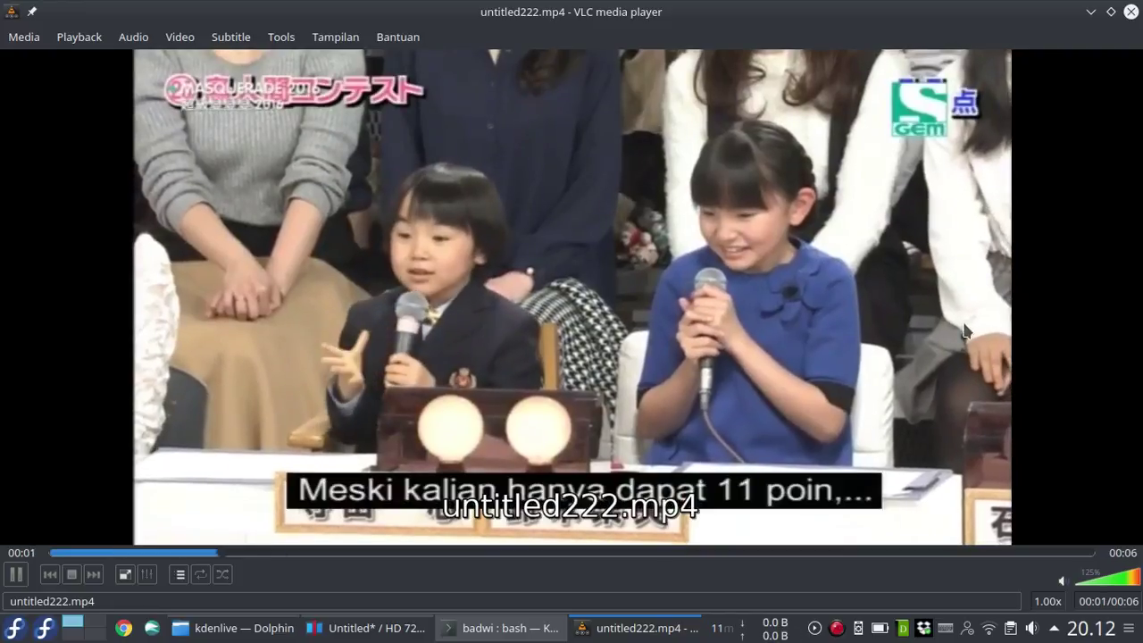
pyautogui.hotkey('ctrl', 'i')
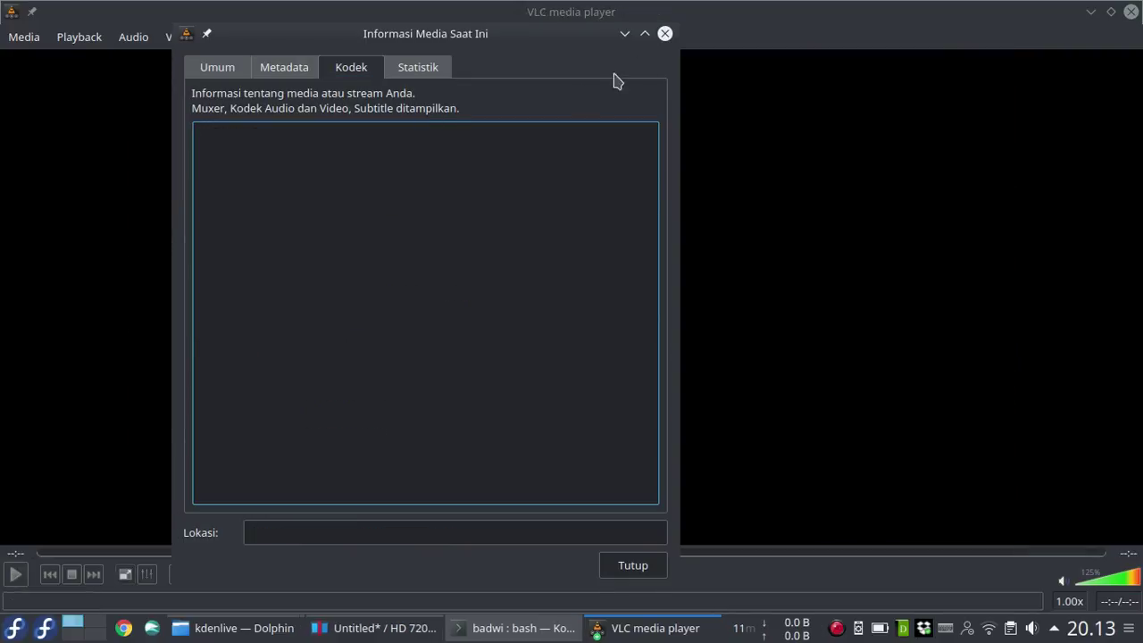
pyautogui.click(665, 33)
# Switch back to Kdenlive and close the Rendering dialog
pyautogui.click(403, 629)
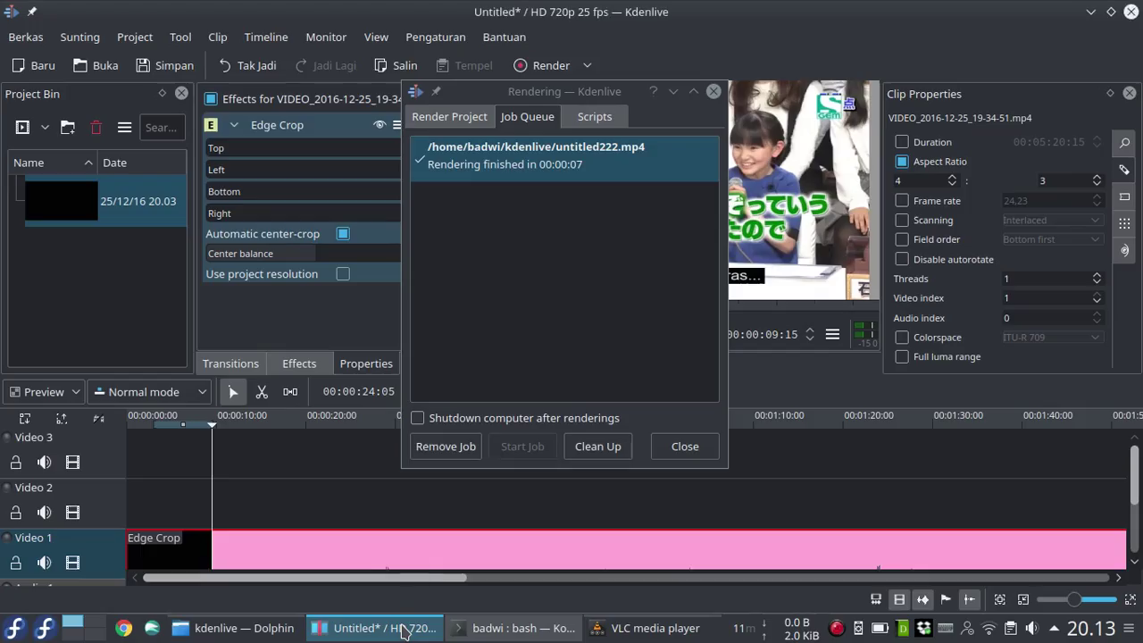
pyautogui.click(684, 447)
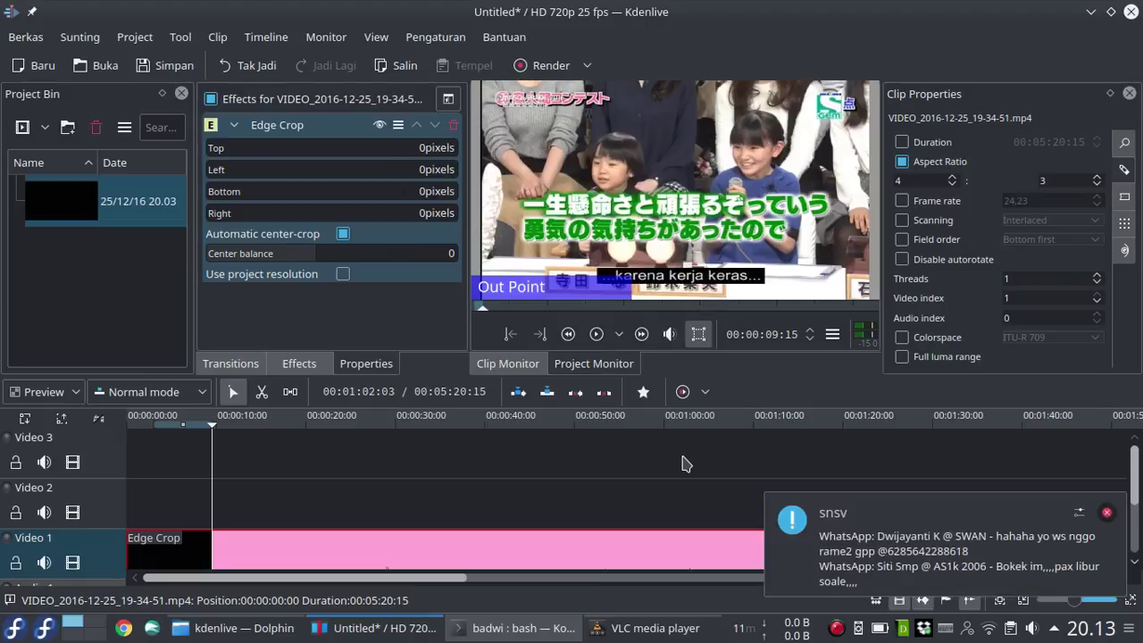